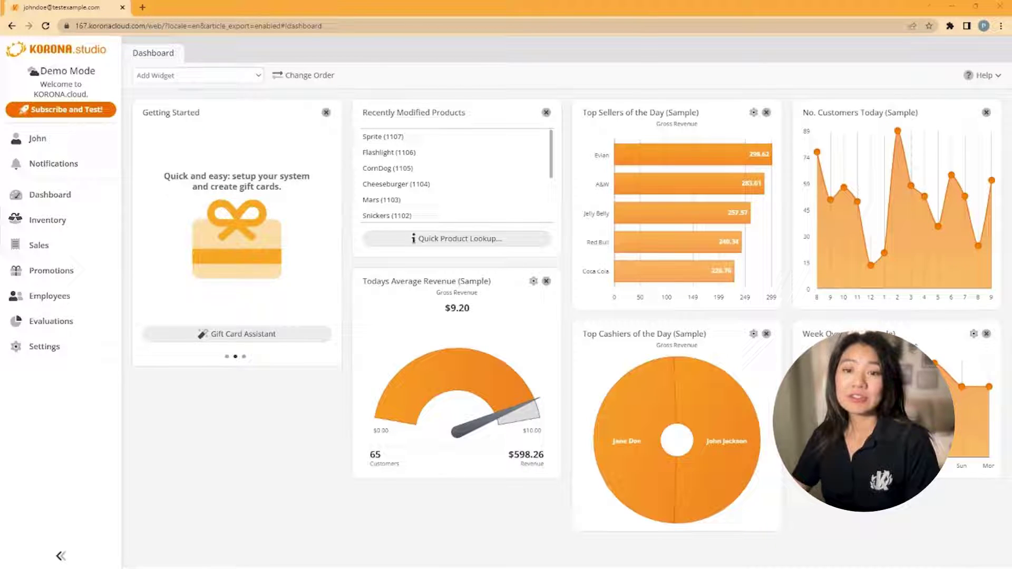
# - Open POS 01 under Sales > Points of Sale and confirm it uses Default Layout Configuration
pyautogui.click(57, 247)
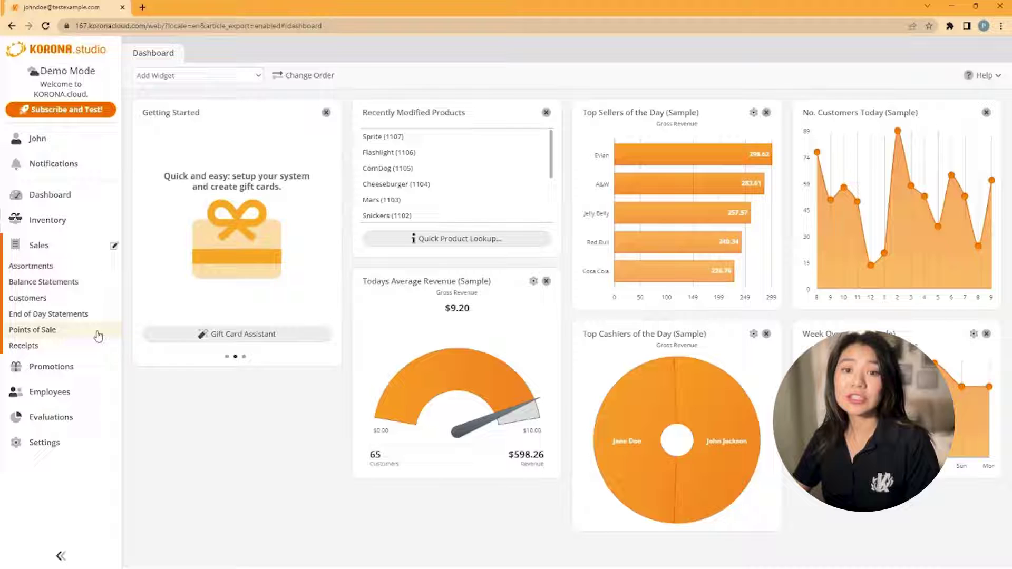
pyautogui.click(53, 330)
pyautogui.doubleClick(442, 134)
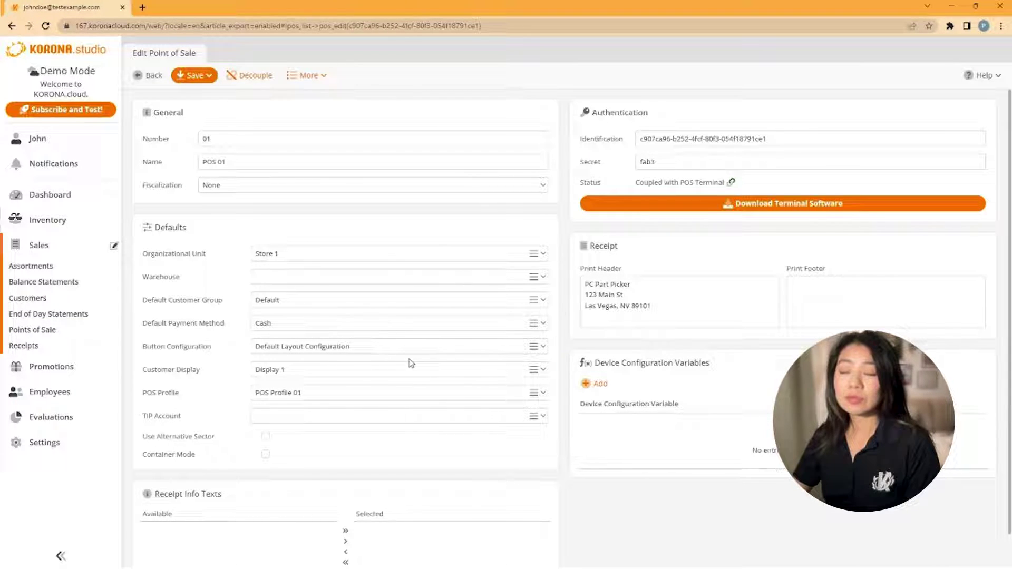
pyautogui.click(543, 346)
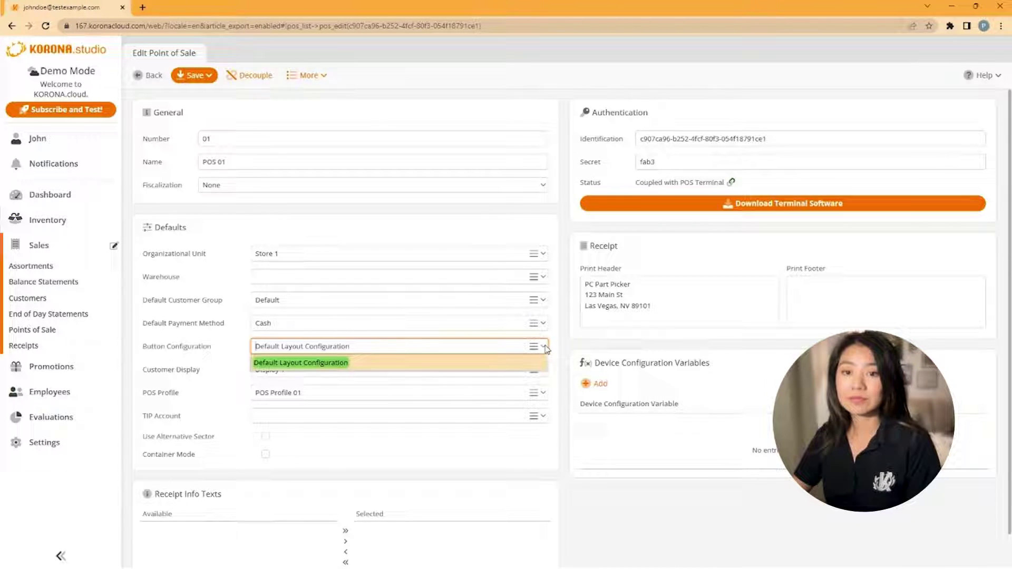
pyautogui.click(570, 347)
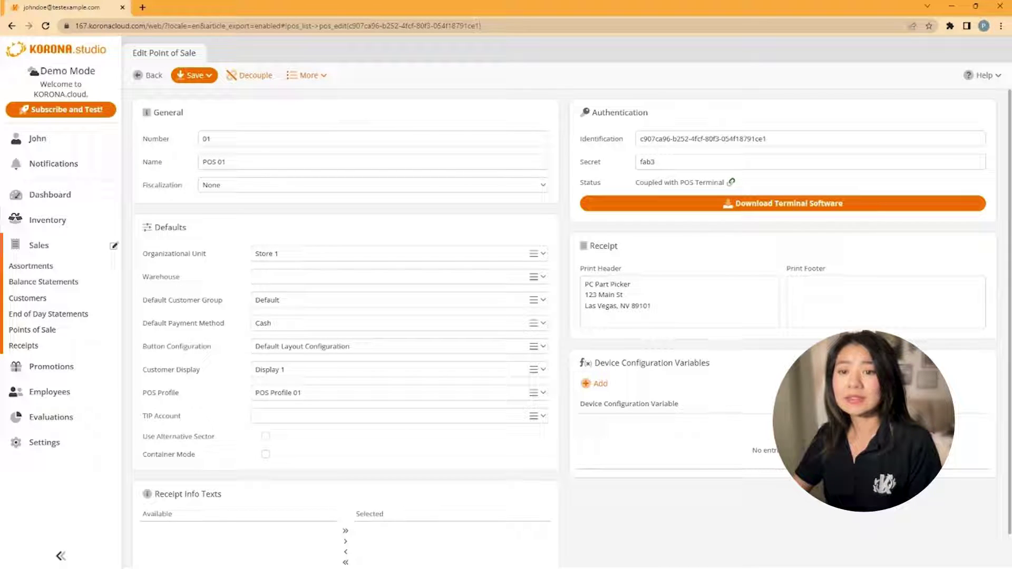
# - Open Default Layout Configuration for editing from Settings > Button Configurations
pyautogui.click(59, 444)
pyautogui.click(71, 383)
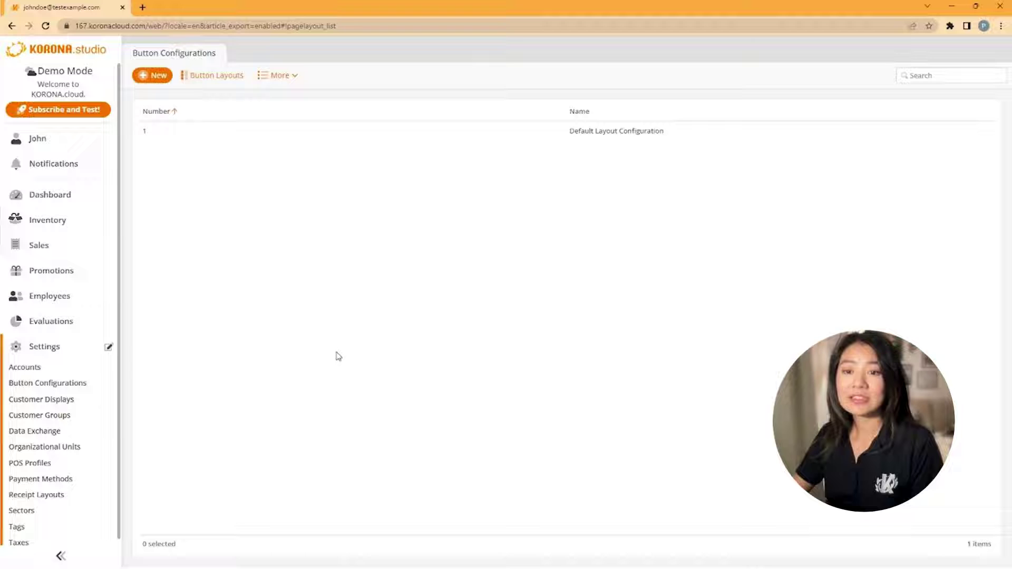
pyautogui.click(619, 138)
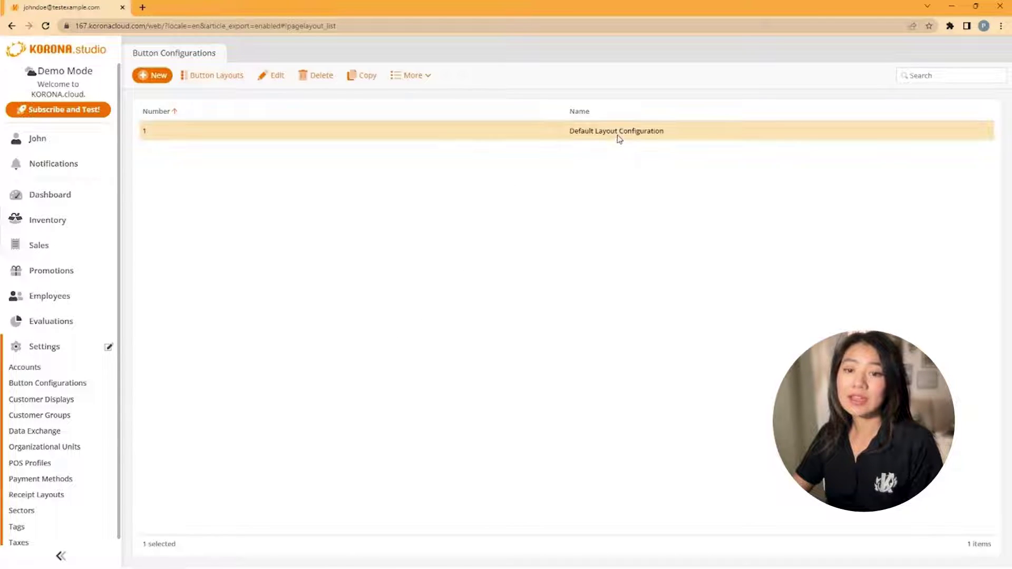
pyautogui.click(275, 80)
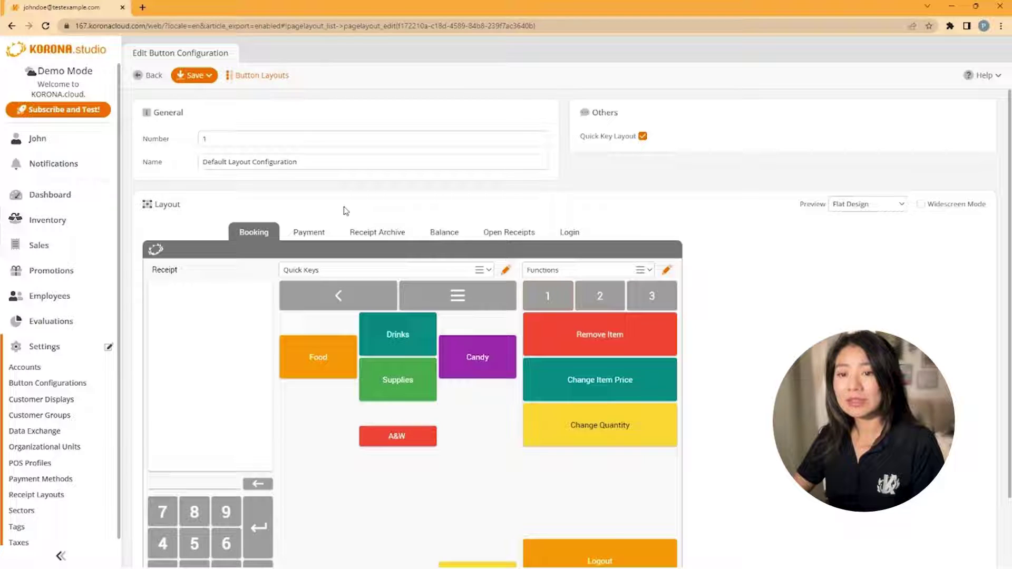
# - Open the Quick Keys layout and select an empty cell for a new button
pyautogui.click(505, 269)
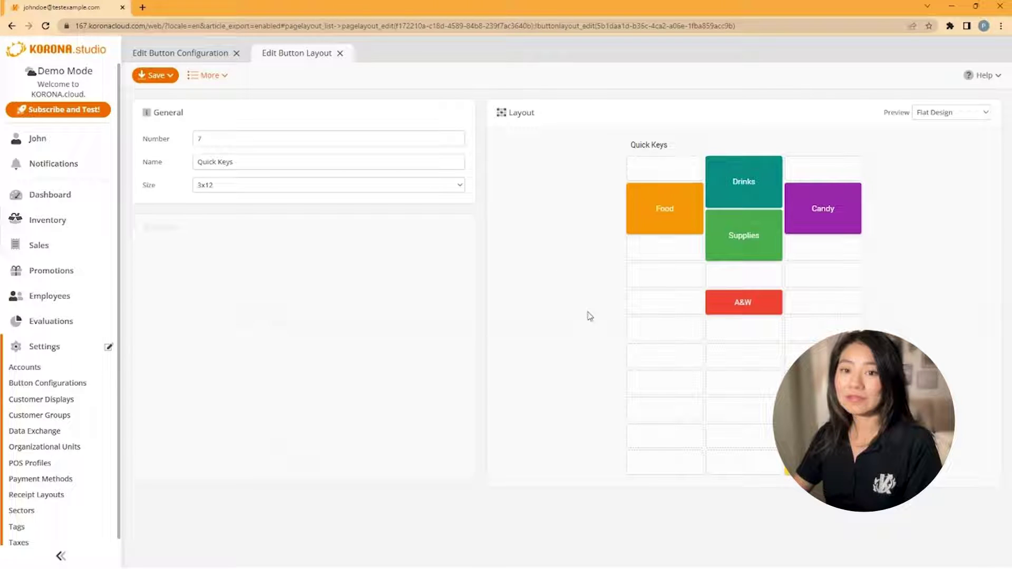
pyautogui.click(748, 308)
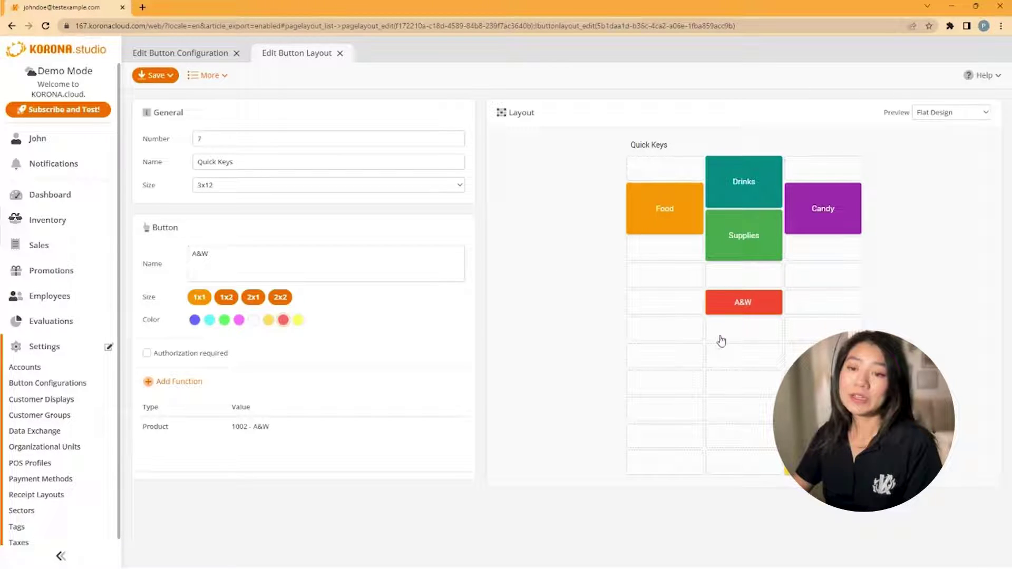
pyautogui.click(664, 382)
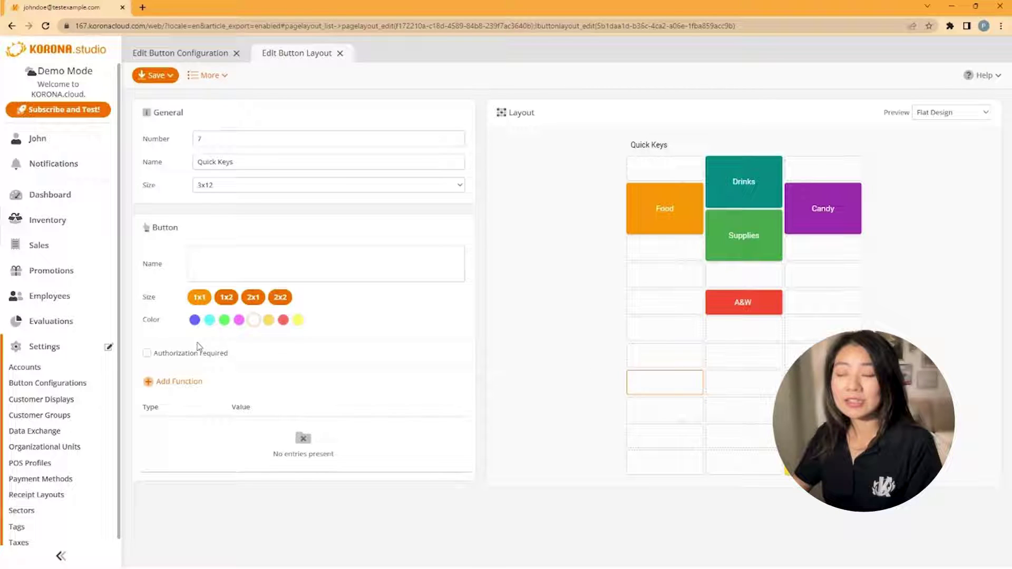
# - Give the new button a Product function for Cheeseburger (1104)
pyautogui.click(180, 383)
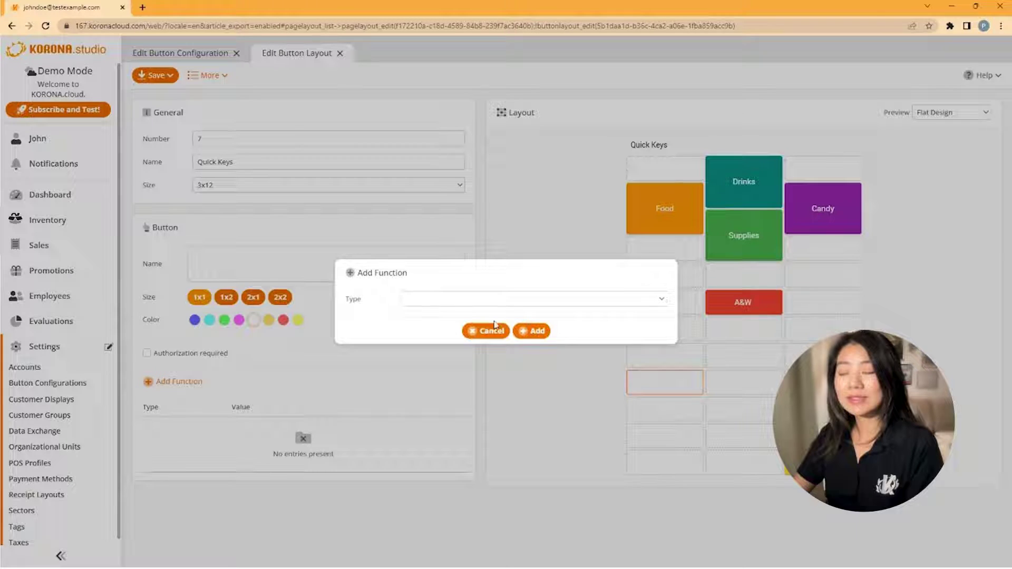
pyautogui.click(662, 301)
pyautogui.scroll(-3, 606, 343)
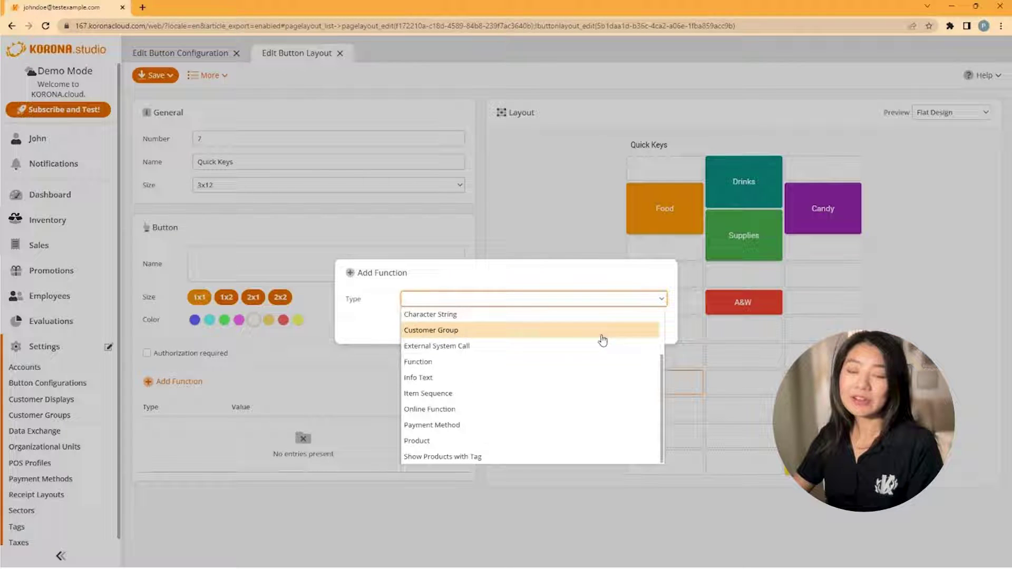
pyautogui.click(476, 442)
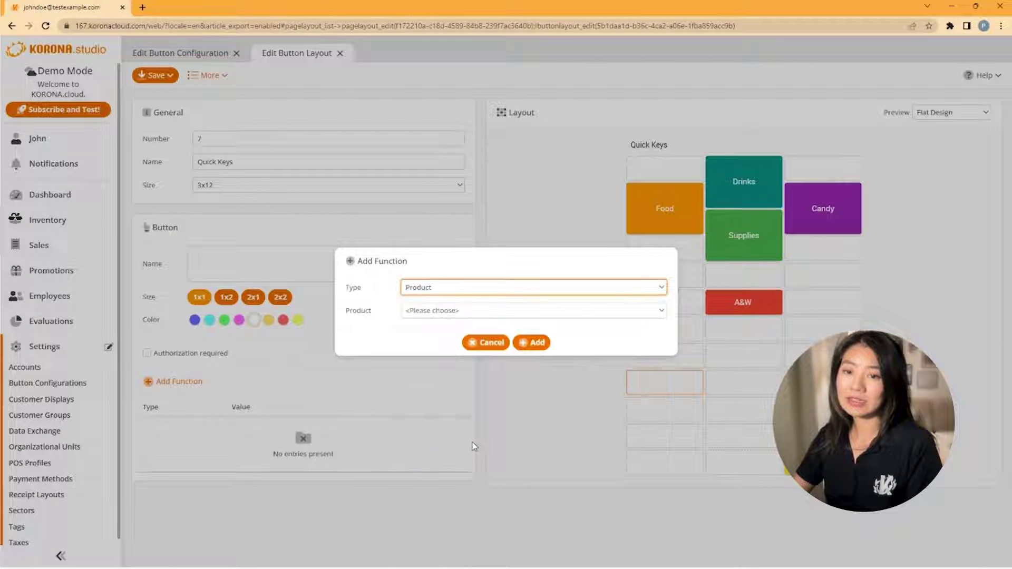
pyautogui.click(661, 311)
pyautogui.click(519, 331)
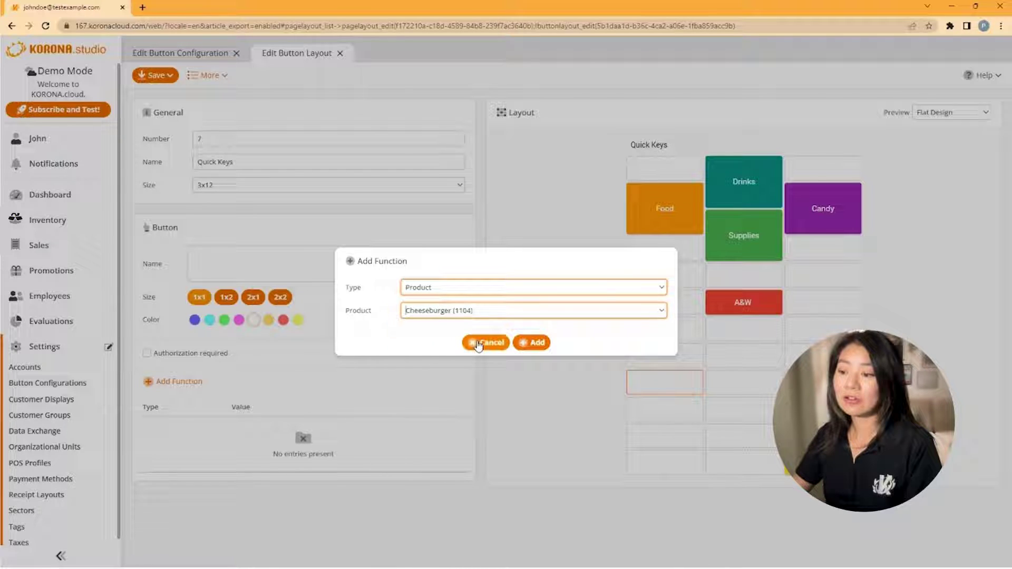
pyautogui.click(531, 343)
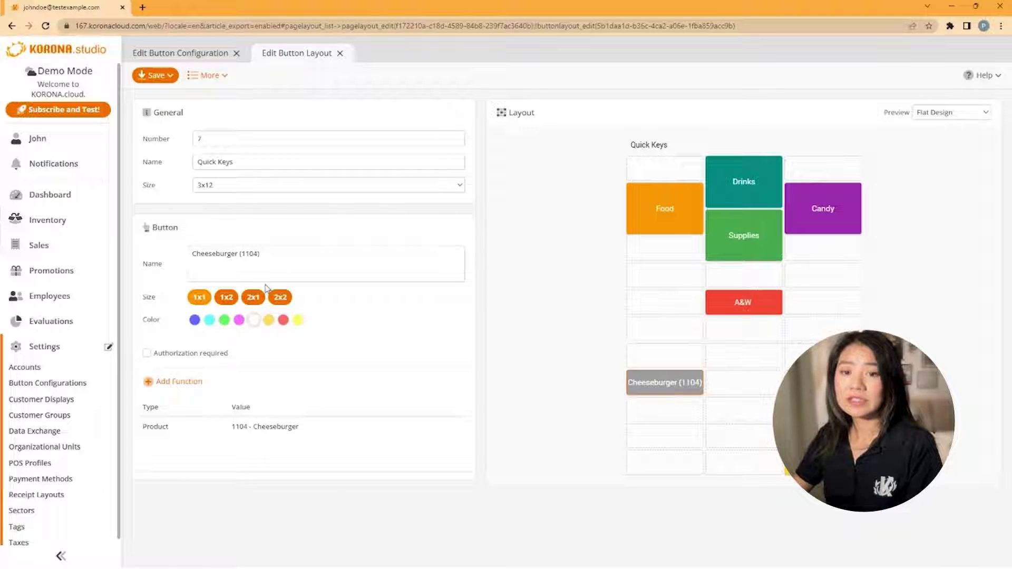
# - Shorten the new button's name to 'Cheeseburger'
pyautogui.click(269, 260)
pyautogui.press('BackSpace')
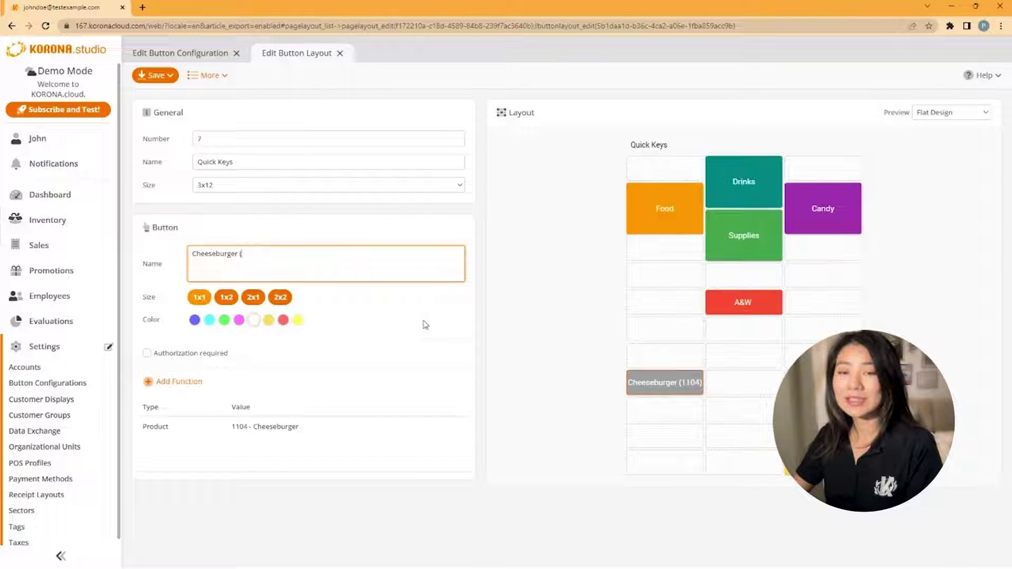
pyautogui.press('BackSpace')
pyautogui.press('BackSpace')
pyautogui.click(483, 321)
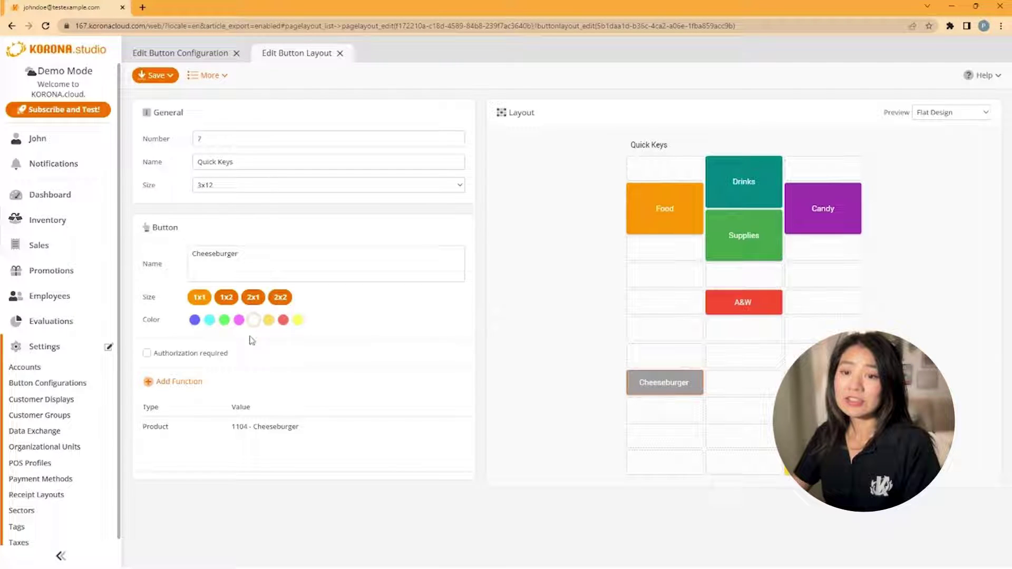
# - Keep the Cheeseburger button one cell in size and colour it blue
pyautogui.click(253, 298)
pyautogui.click(226, 298)
pyautogui.click(280, 297)
pyautogui.click(226, 297)
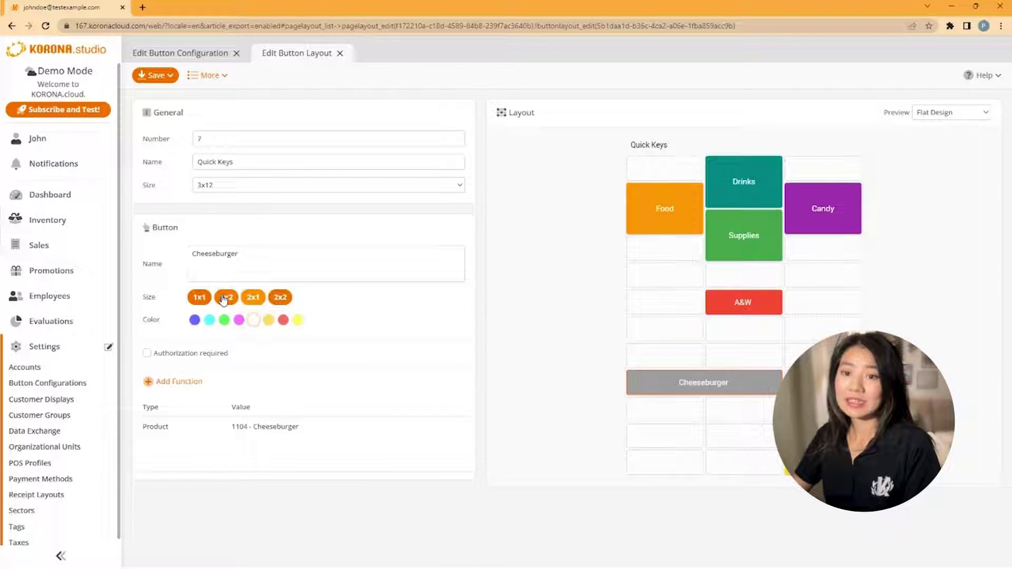
pyautogui.click(253, 297)
pyautogui.click(196, 298)
pyautogui.click(283, 319)
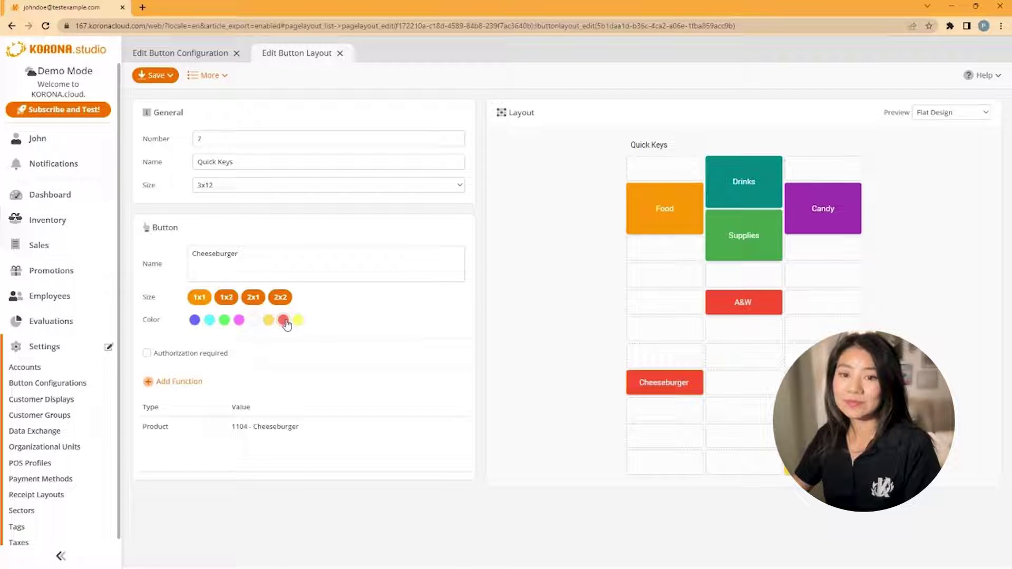
pyautogui.click(195, 320)
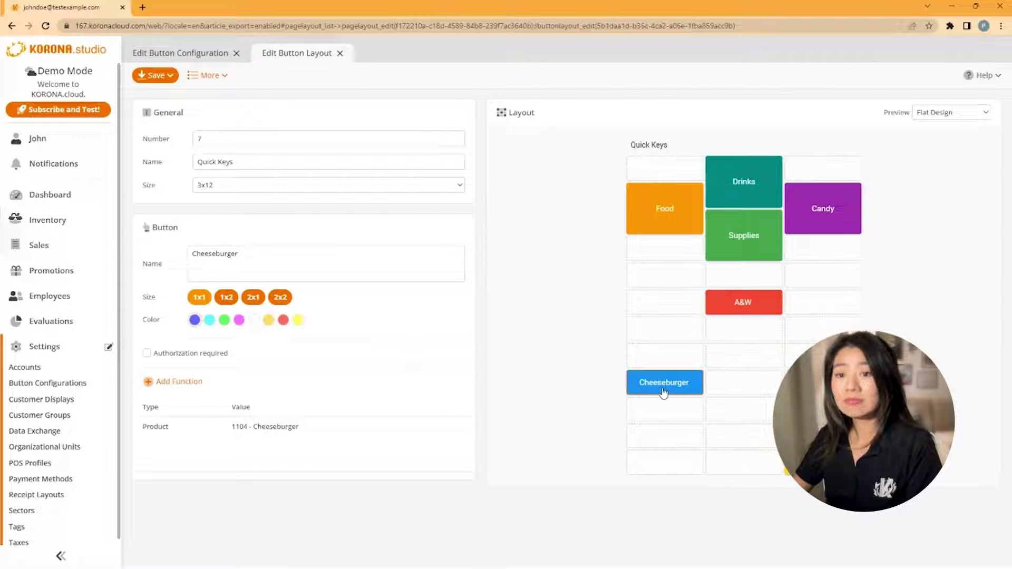
# - Move Cheeseburger into the cell right of A&W, remove A&W, and save Quick Keys
pyautogui.moveTo(668, 390); pyautogui.dragTo(814, 309)
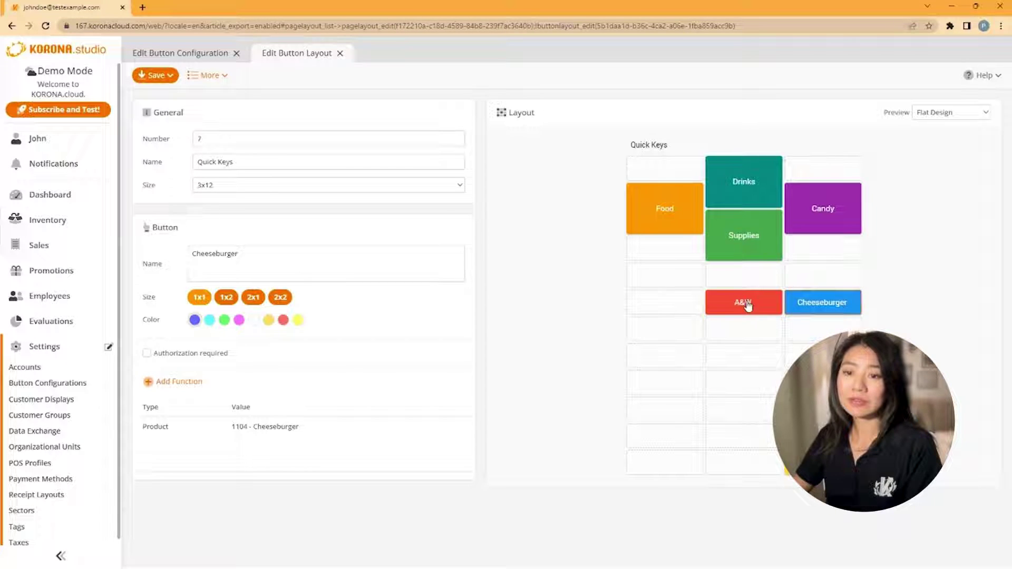
pyautogui.moveTo(750, 300); pyautogui.dragTo(769, 315)
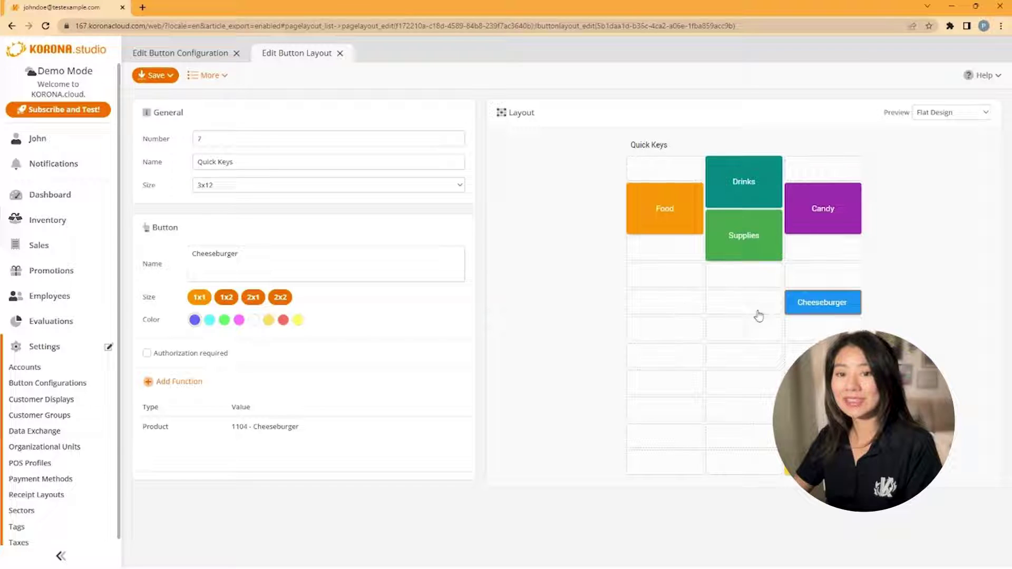
pyautogui.click(152, 79)
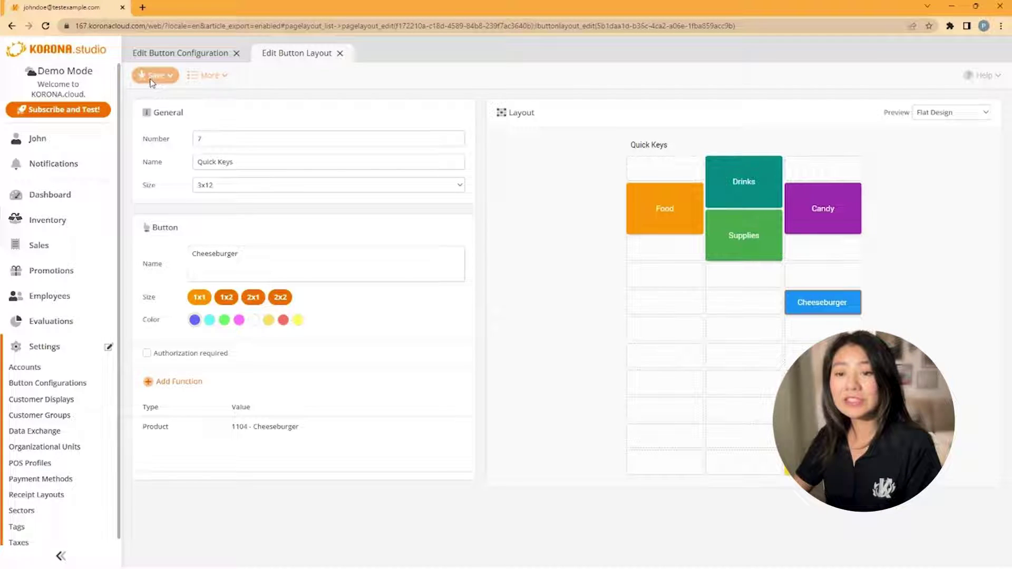
pyautogui.click(340, 54)
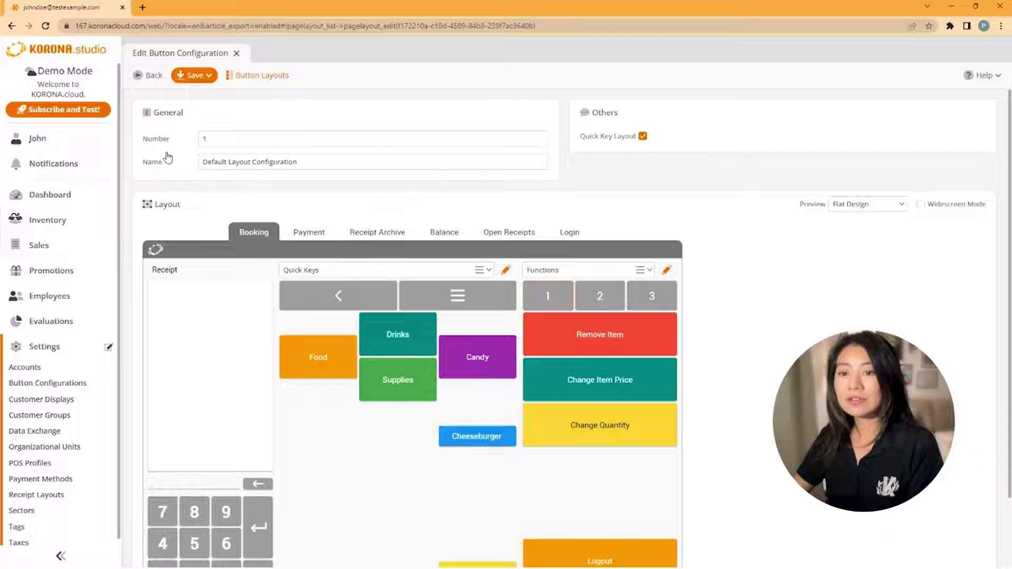
# - Start a new button layout from the Button Layouts list using the Empty Button Layout template
pyautogui.click(267, 81)
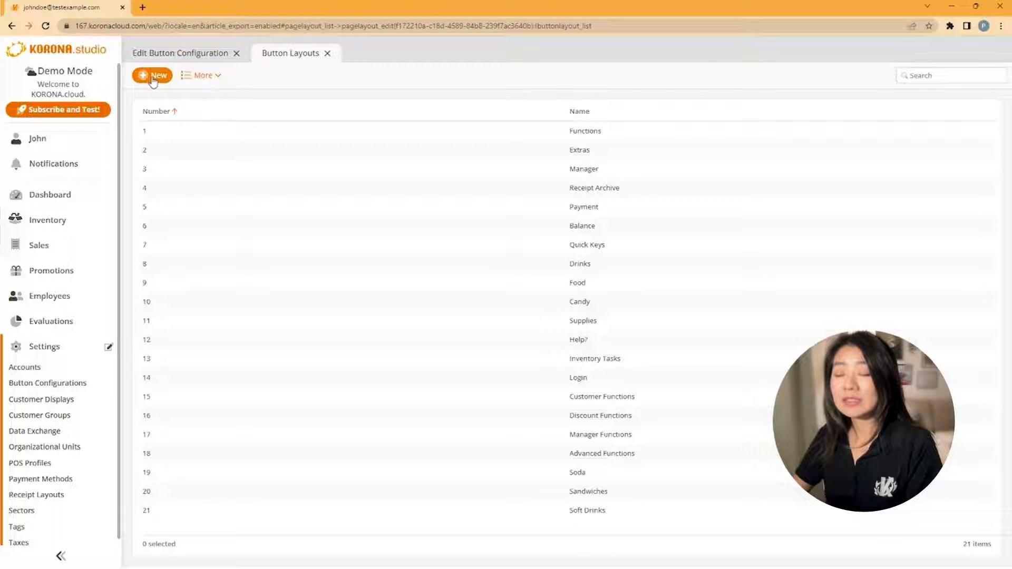
pyautogui.click(153, 79)
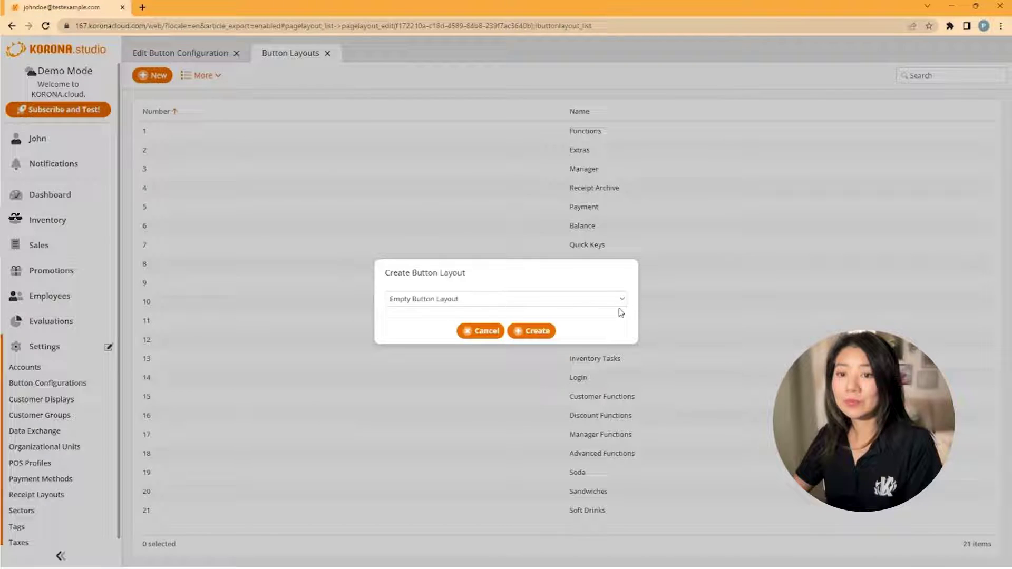
pyautogui.click(623, 299)
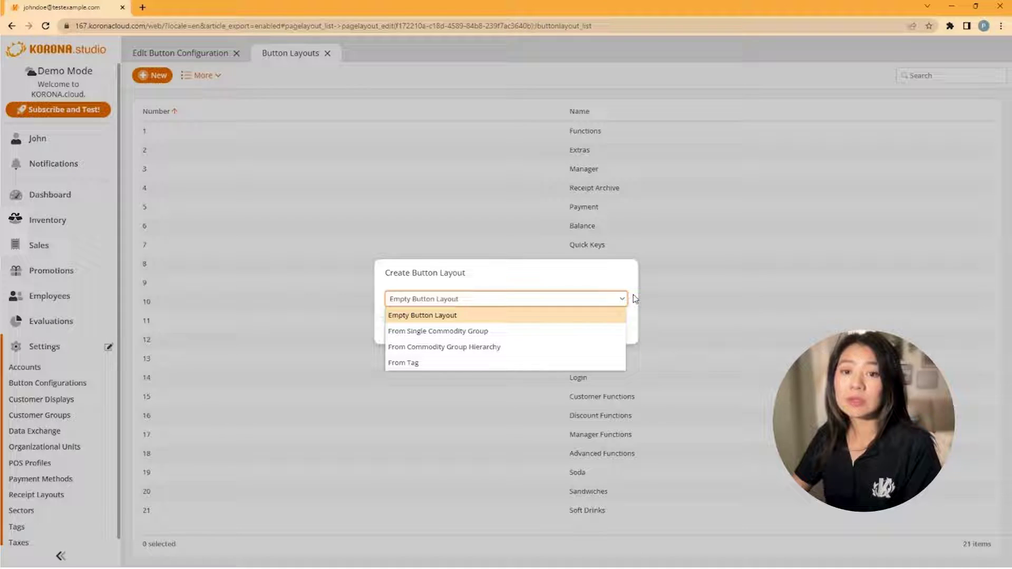
pyautogui.click(465, 317)
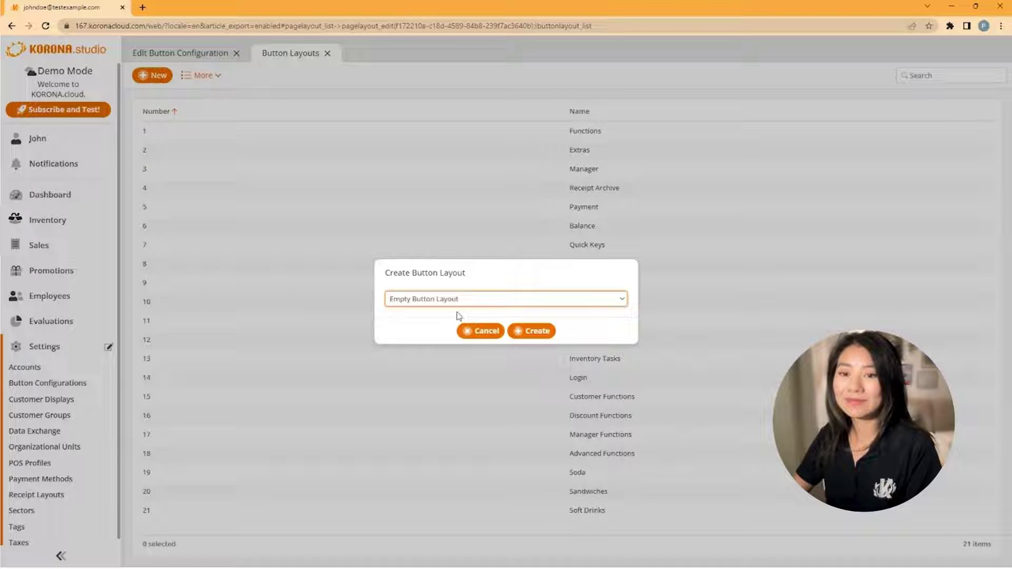
# - Create button layout 22 named 'Soft Drinks' with a 3x12 grid
pyautogui.click(538, 333)
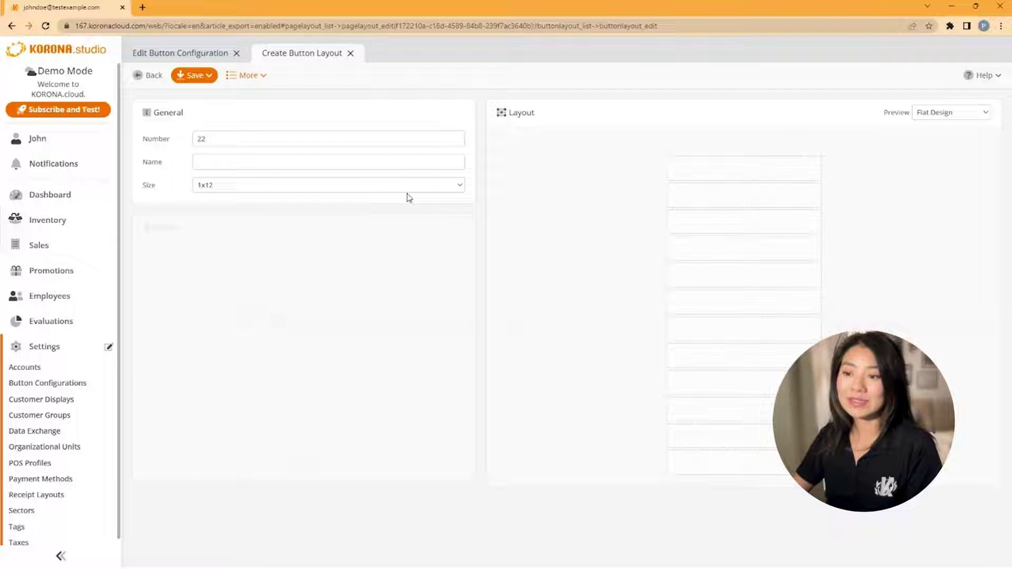
pyautogui.click(300, 163)
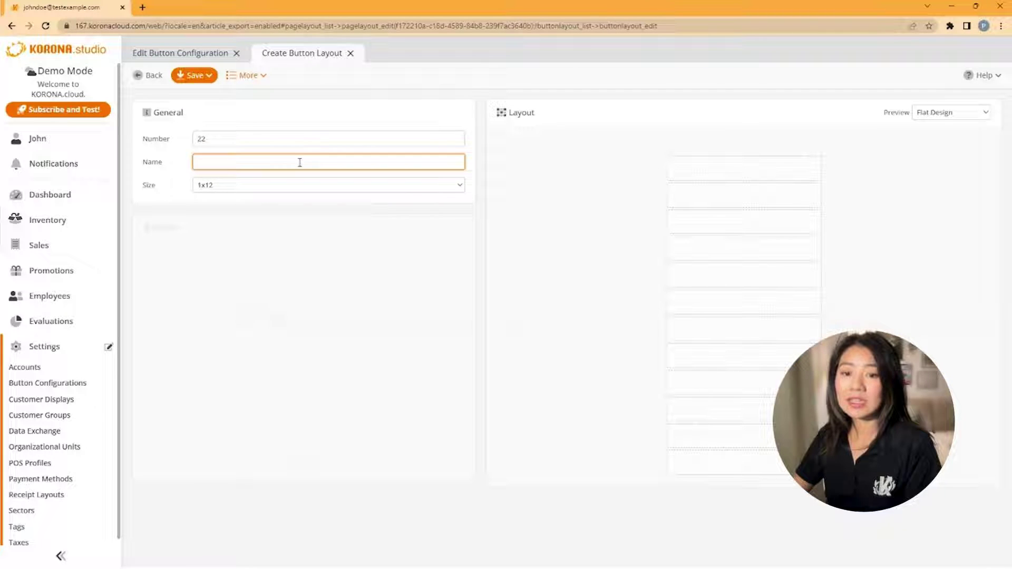
pyautogui.write('Soft Drinks')
pyautogui.click(417, 185)
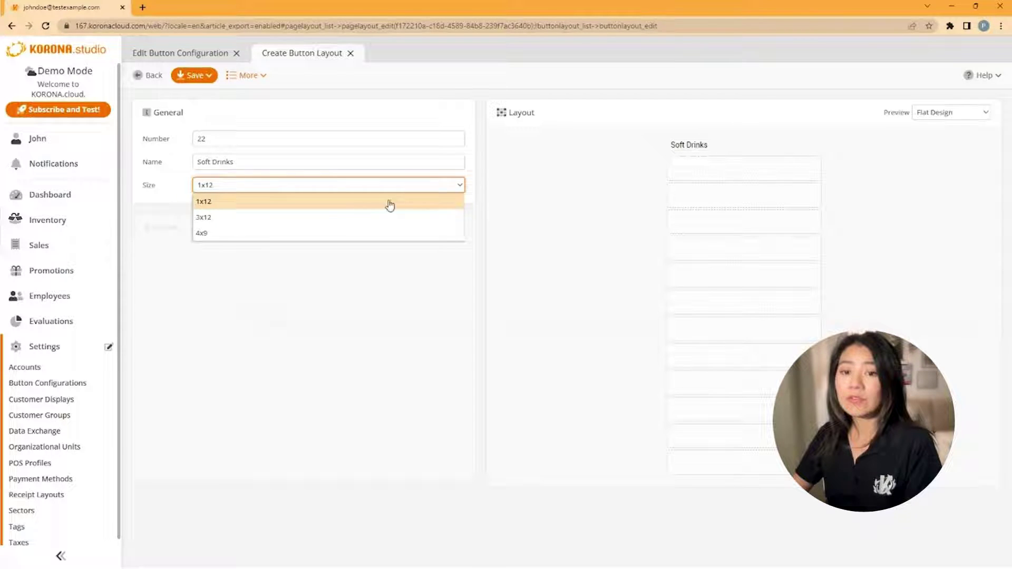
pyautogui.click(303, 220)
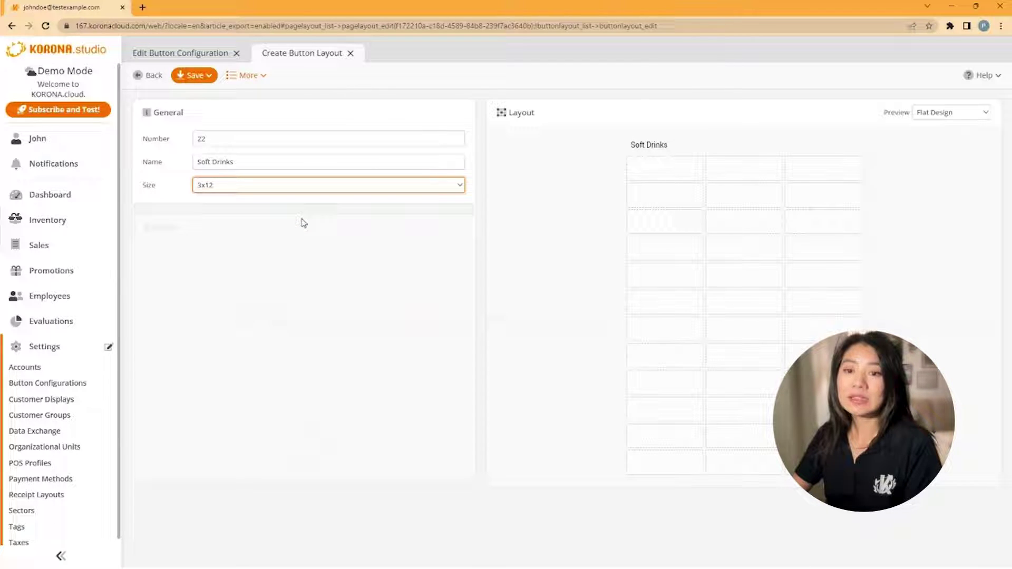
pyautogui.click(672, 177)
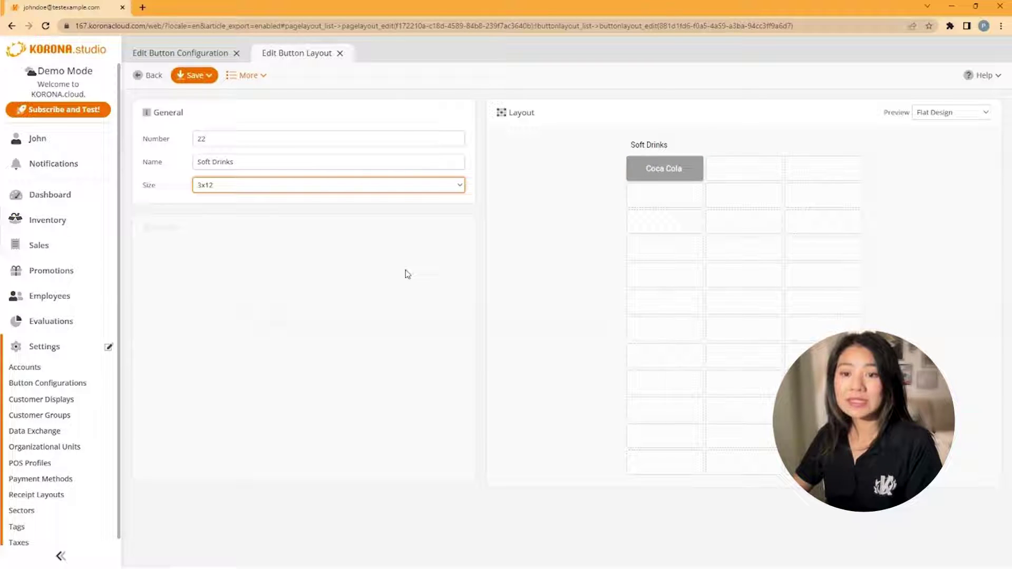
# - Add a button below Food in Quick Keys that opens layout 22 - Soft Drinks, and save
pyautogui.click(339, 53)
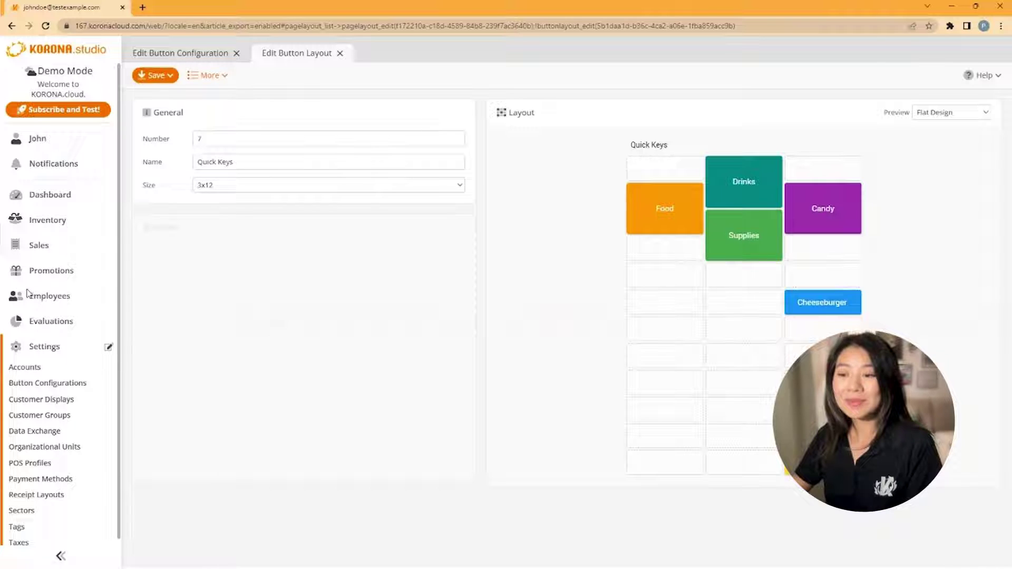
pyautogui.click(667, 311)
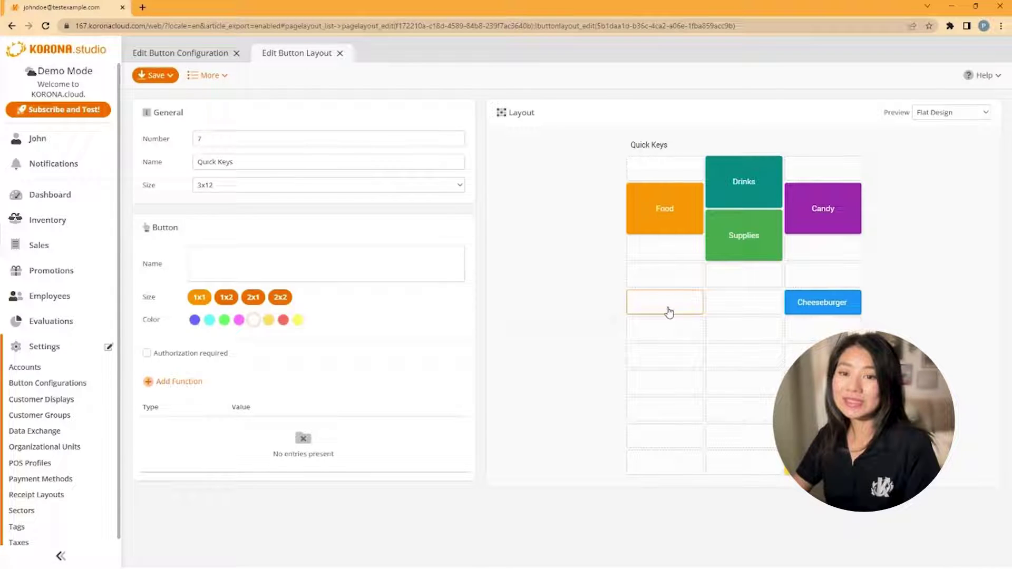
pyautogui.click(190, 381)
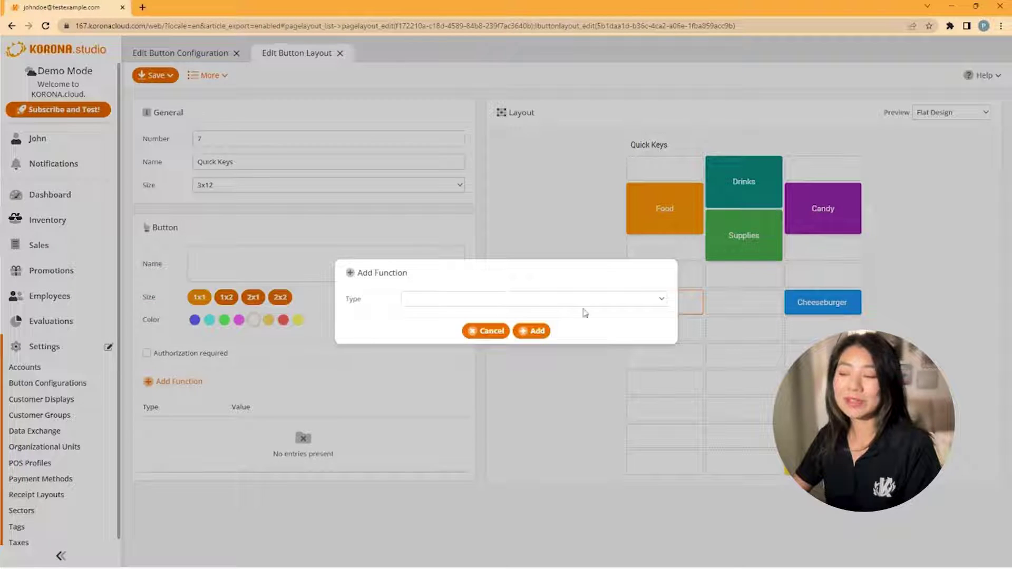
pyautogui.click(662, 302)
pyautogui.click(463, 330)
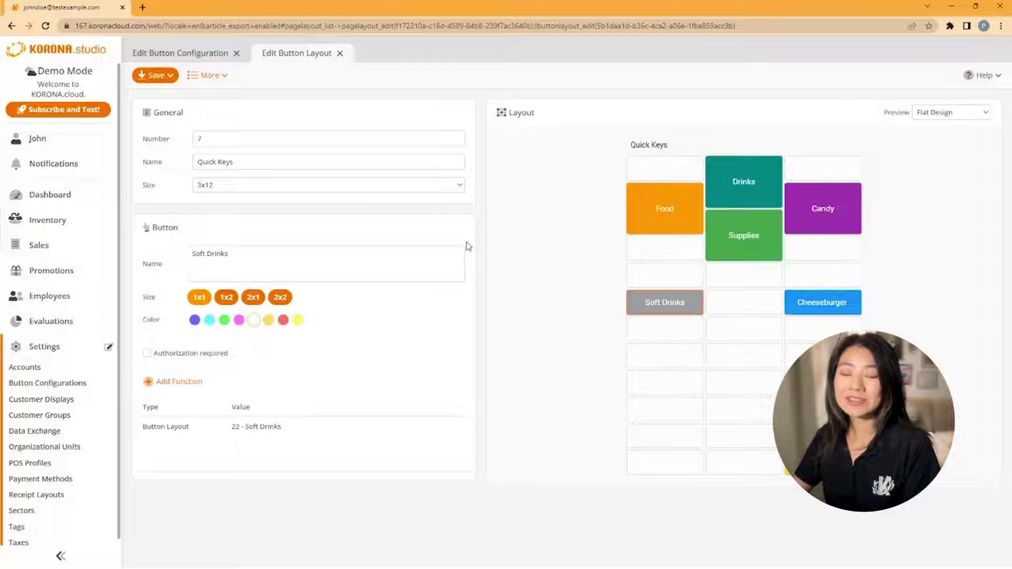
pyautogui.click(152, 79)
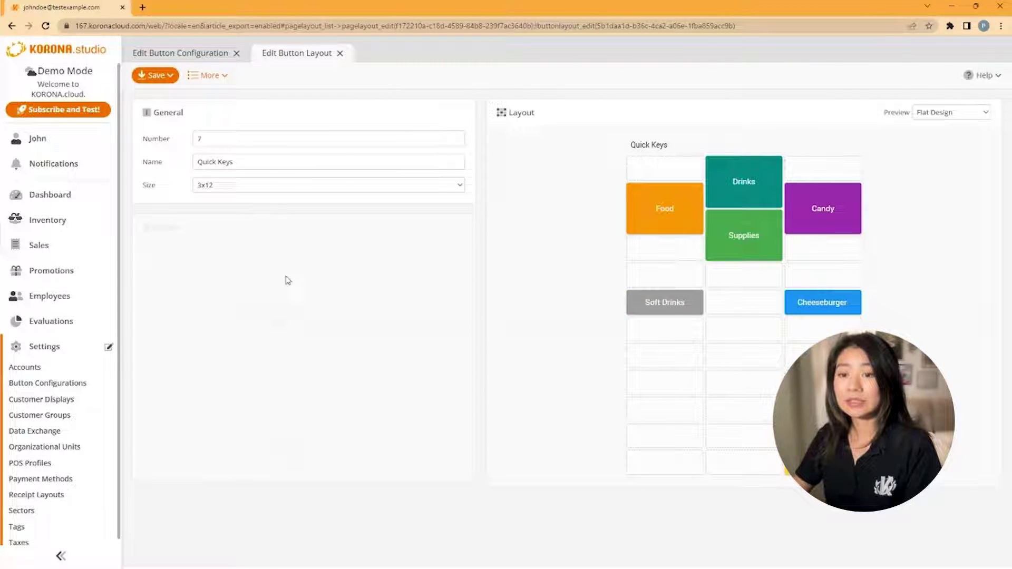
# - Open the Coca Cola product from Inventory > Products
pyautogui.click(59, 227)
pyautogui.click(24, 273)
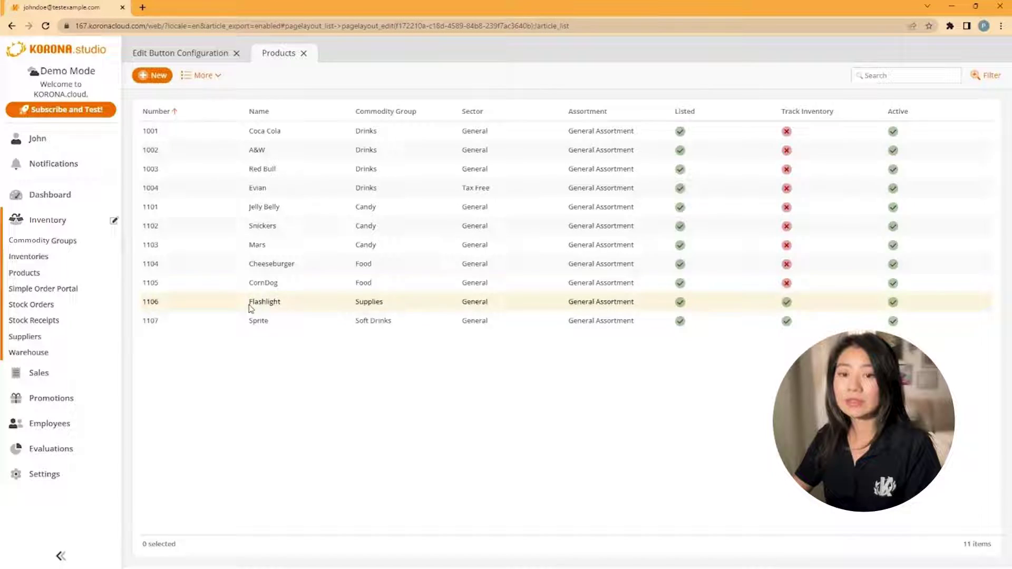
pyautogui.doubleClick(302, 130)
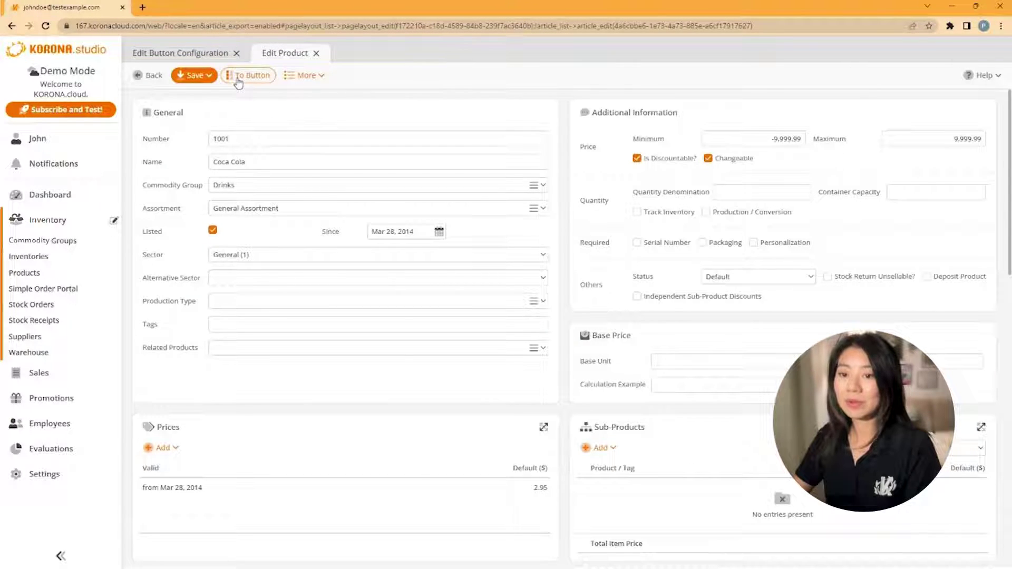
# - Add a 'Coca Cola Vanilla' product button to a free slot in the Drinks layout
pyautogui.click(248, 76)
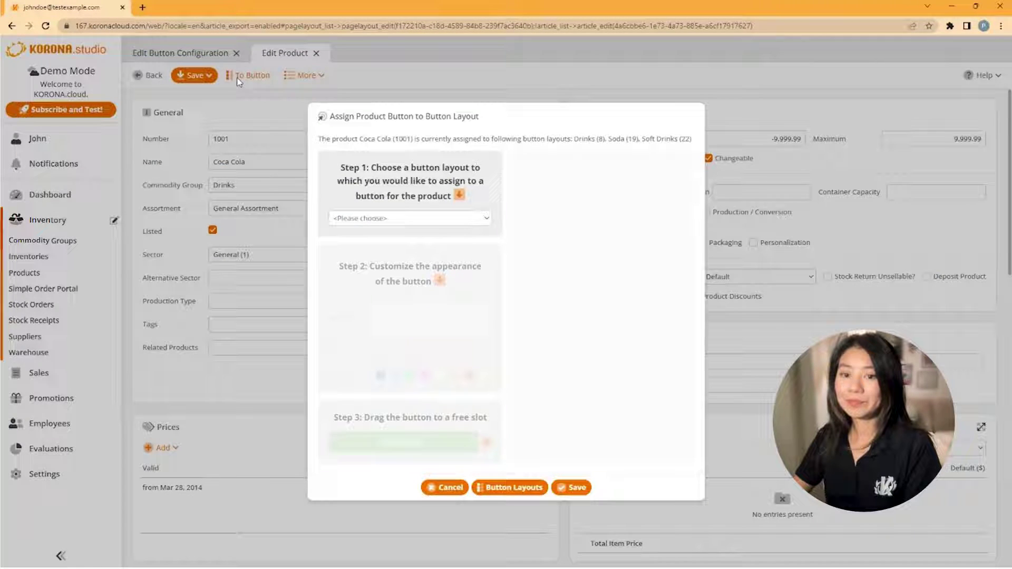
pyautogui.click(425, 218)
pyautogui.click(407, 282)
pyautogui.click(446, 194)
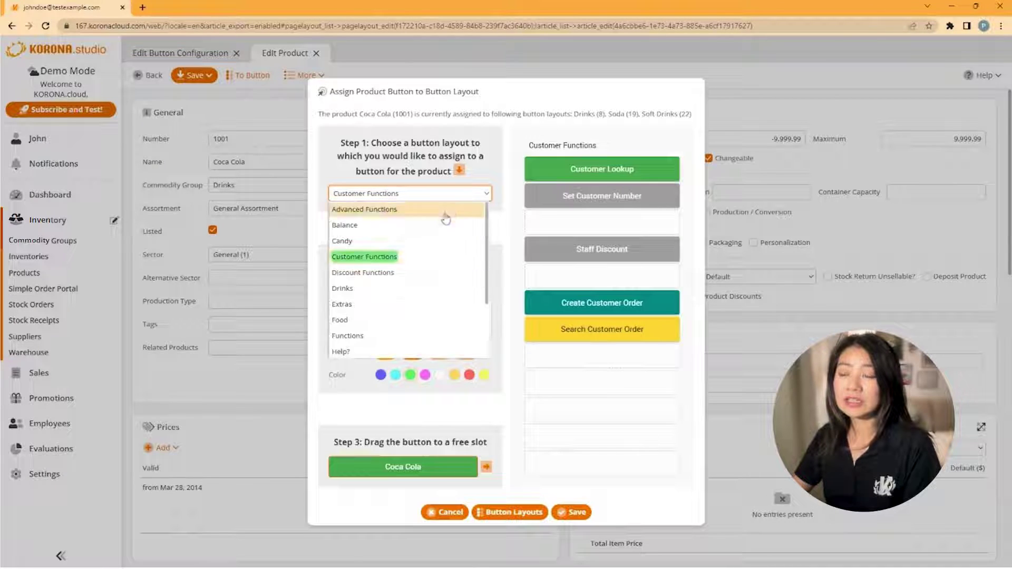
pyautogui.scroll(-3, 446, 218)
pyautogui.click(395, 209)
pyautogui.click(390, 311)
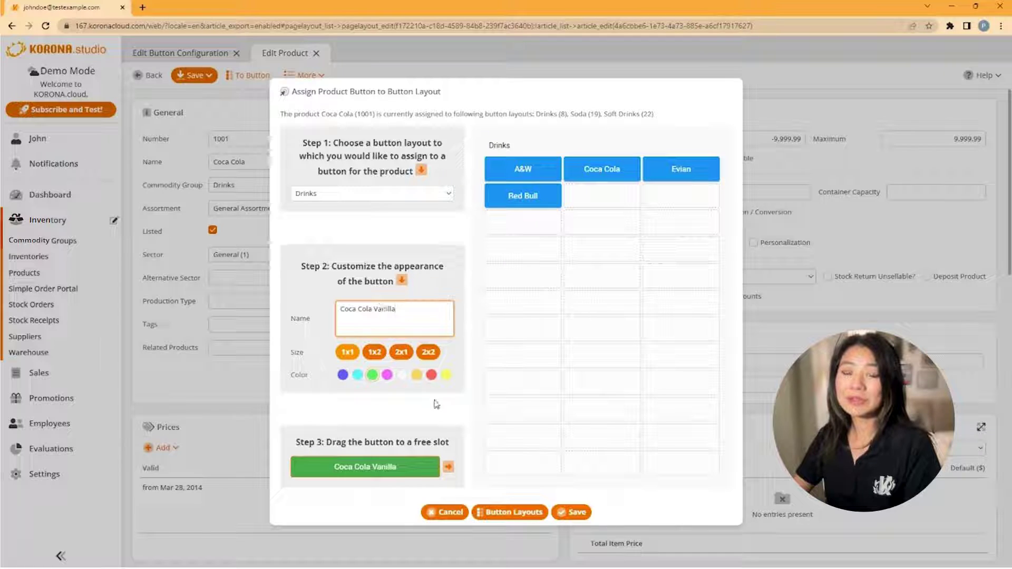
pyautogui.moveTo(595, 315); pyautogui.dragTo(596, 314)
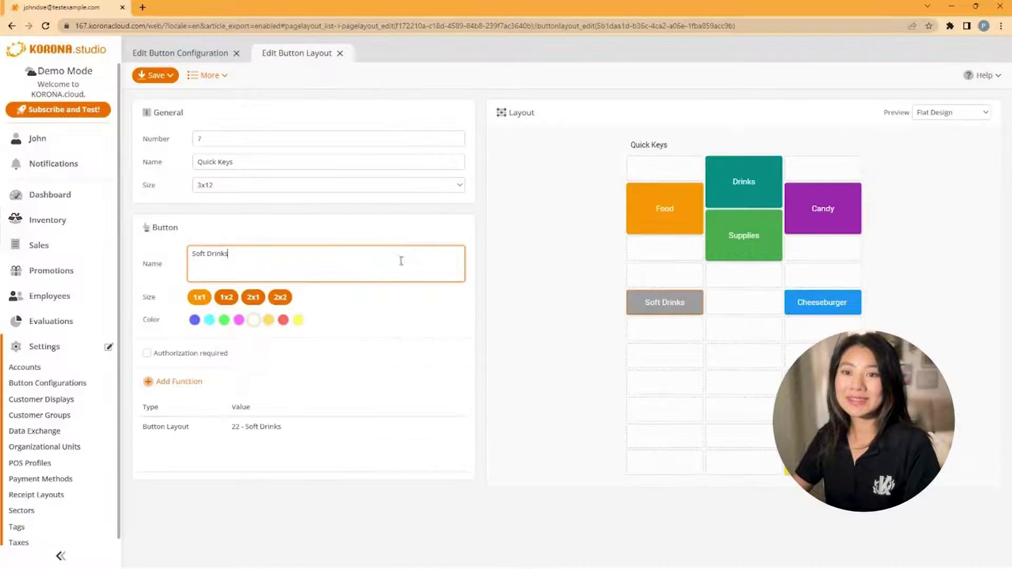